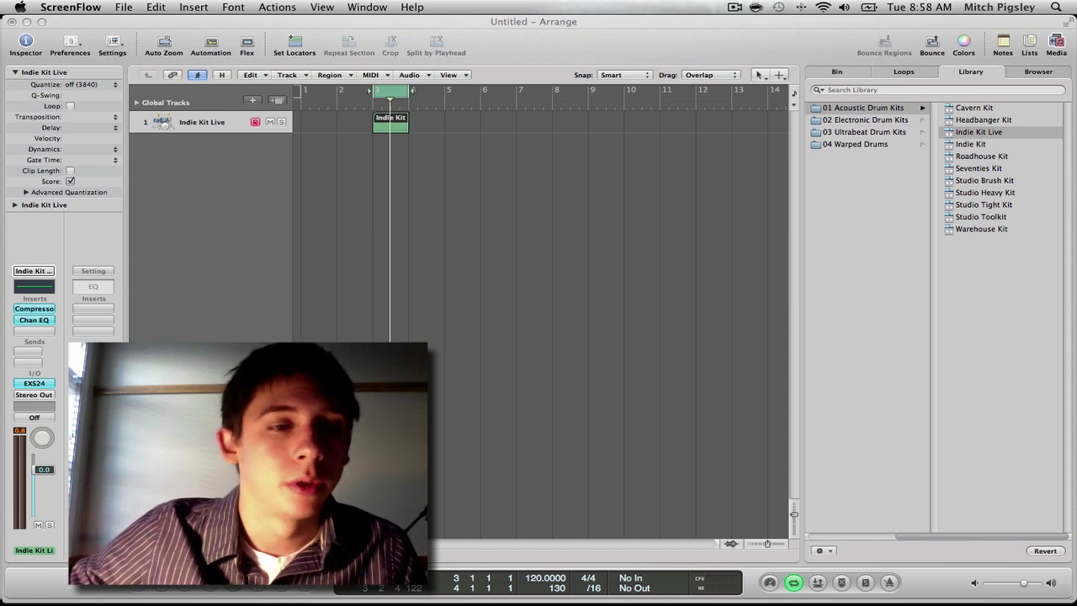
Insert Space Designer after Chan EQ on Indie Kit Live, move its window right, and play
left_click(37, 331)
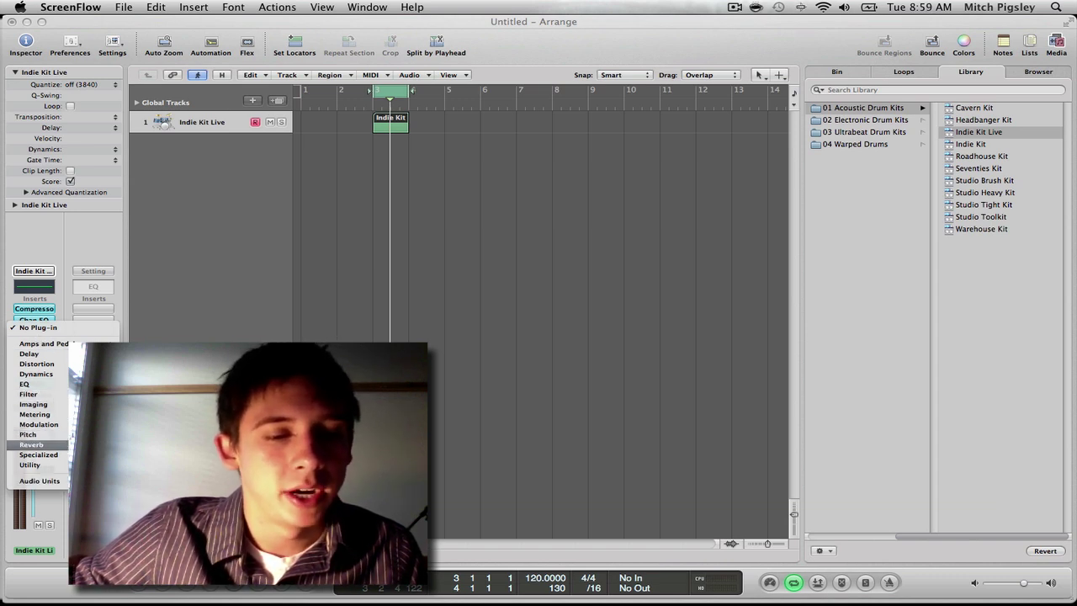
left_click(117, 494)
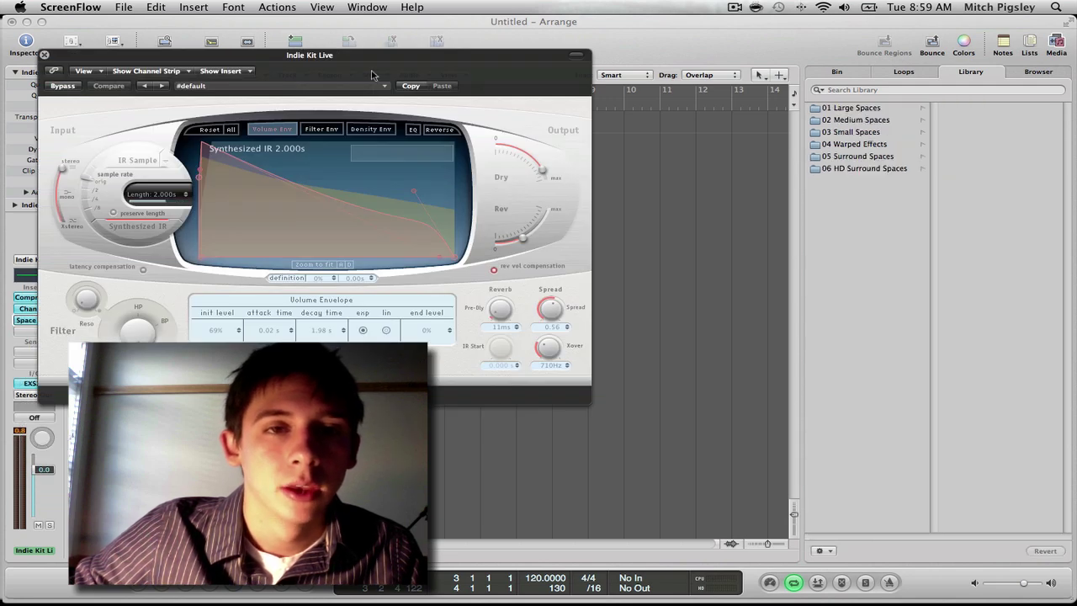
left_click_drag(373, 67, 840, 68)
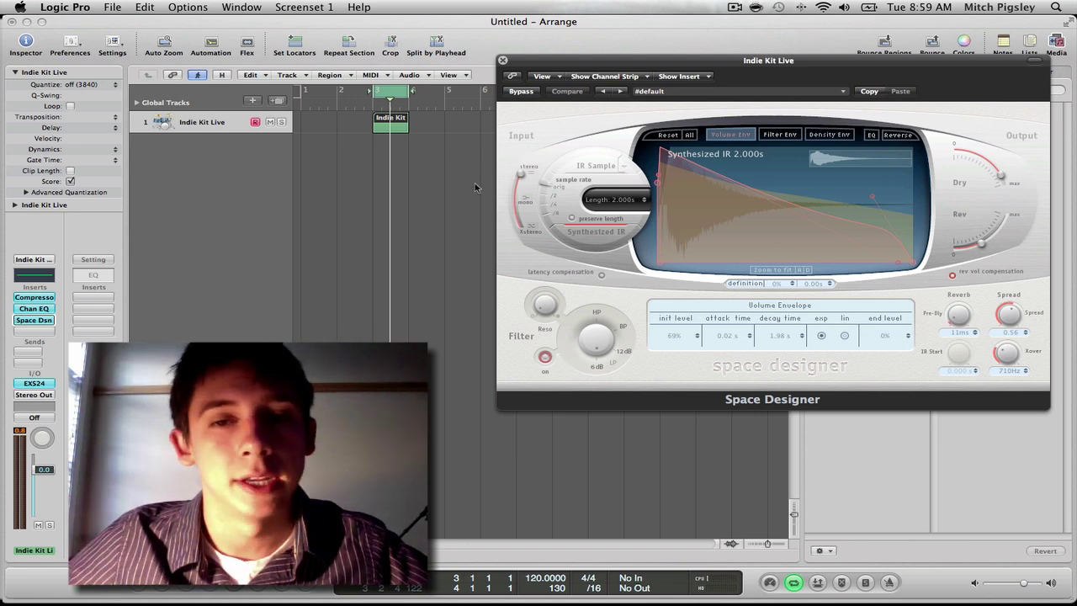
key("space")
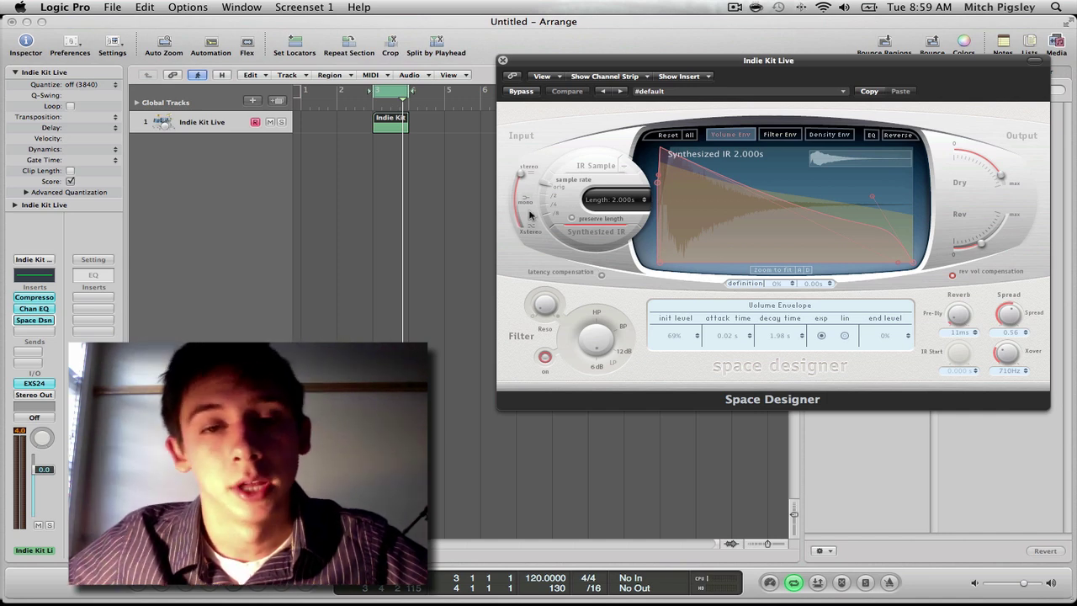
Sweep the Input stereo/mono knob toward mono (about 0.51), then back toward stereo
left_click_drag(524, 174, 522, 170)
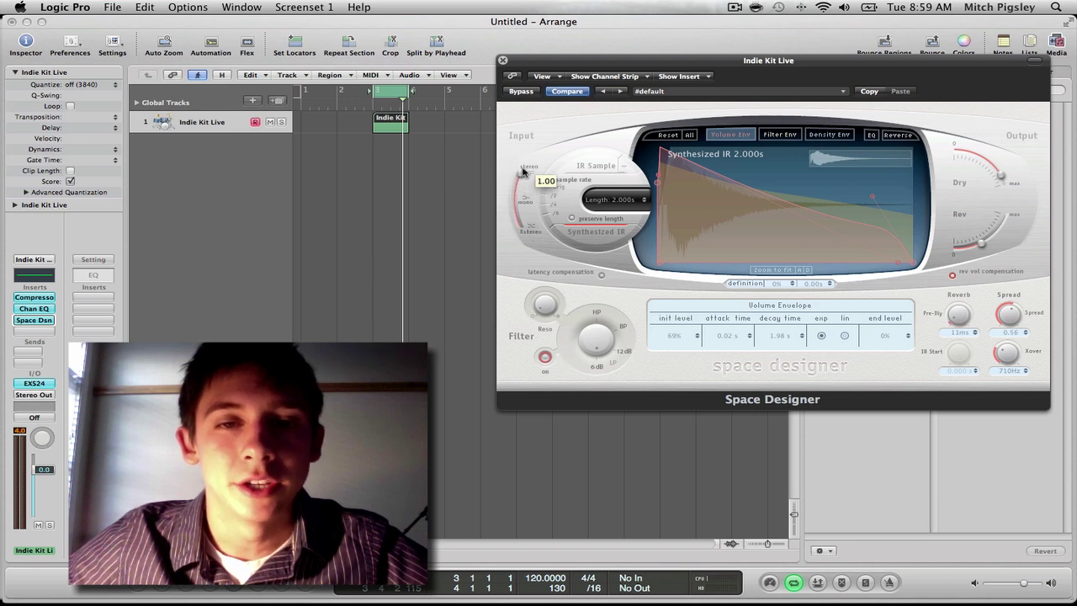
left_click_drag(522, 171, 522, 229)
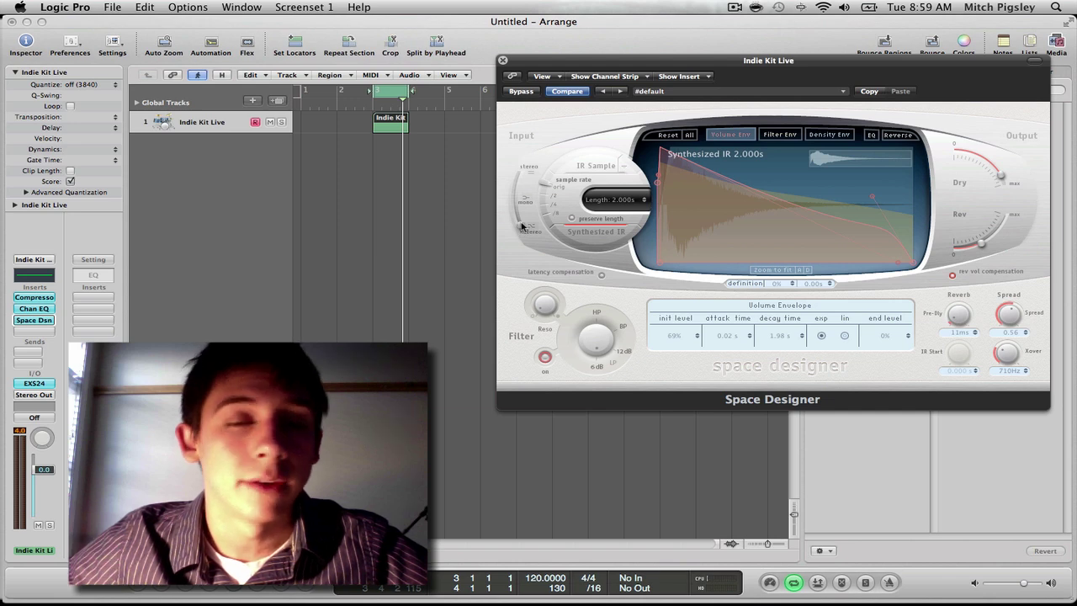
left_click_drag(522, 226, 527, 205)
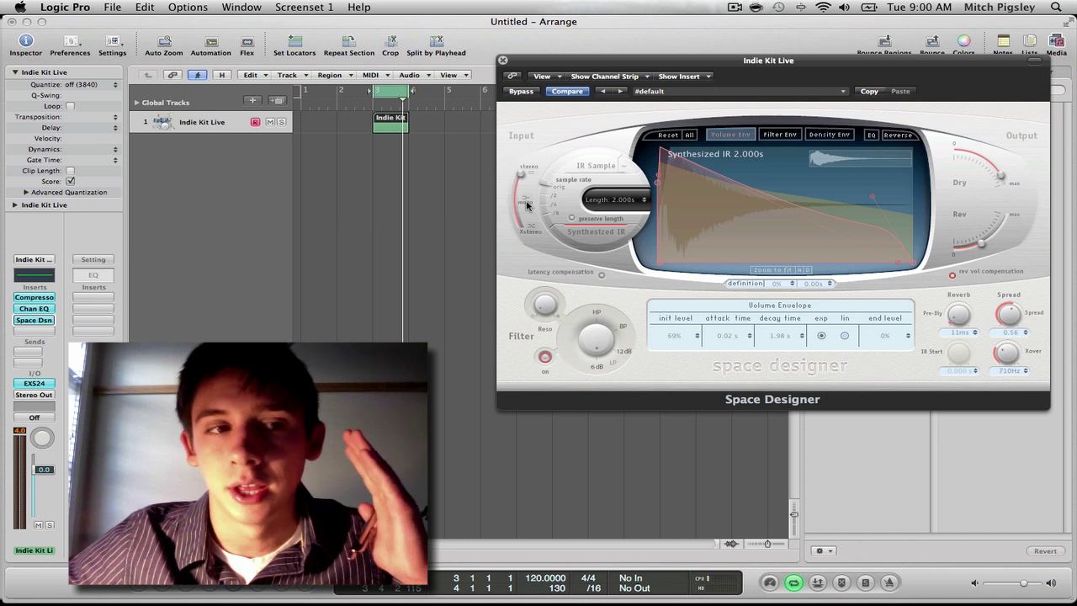
left_click_drag(527, 204, 518, 253)
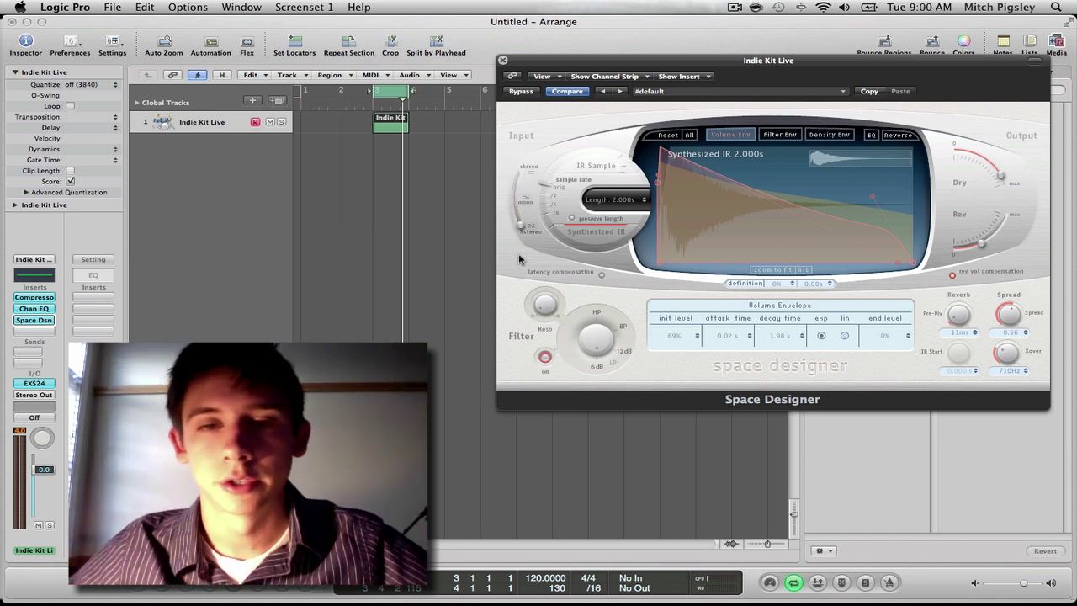
left_click_drag(526, 232, 539, 217)
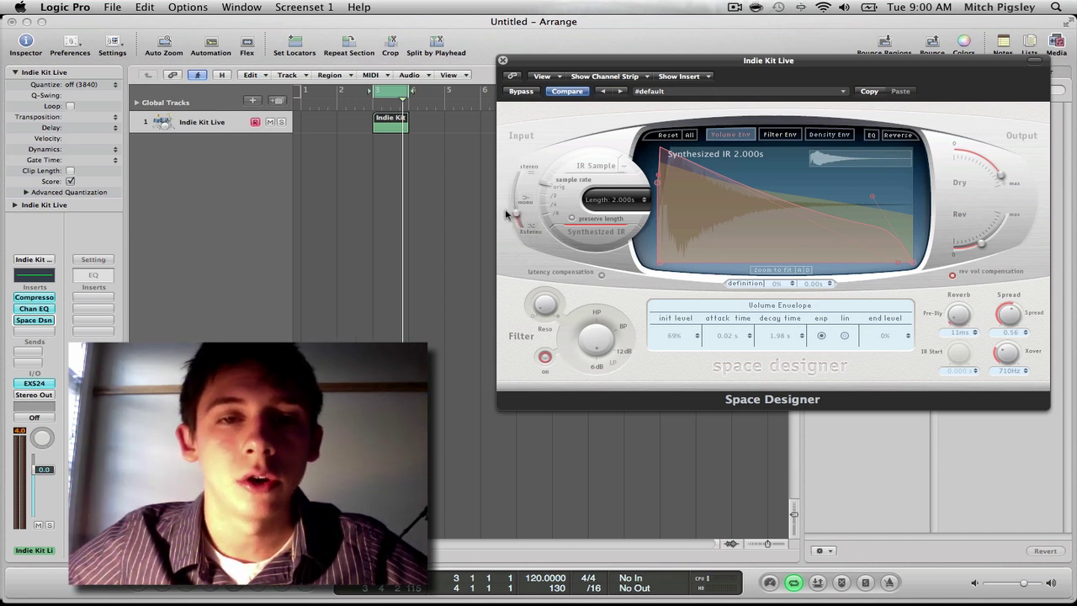
left_click_drag(516, 217, 532, 165)
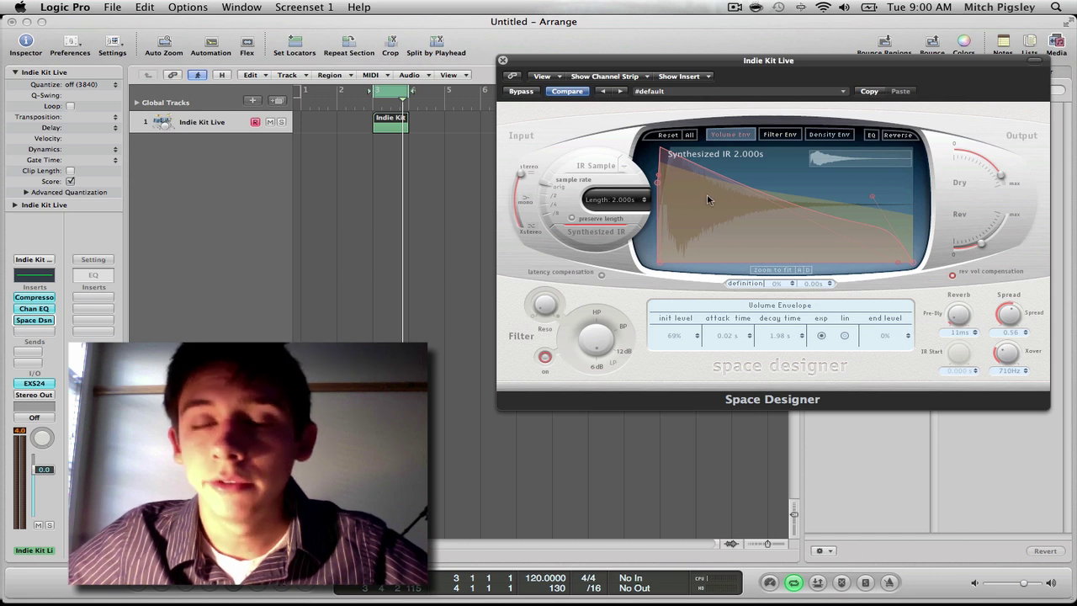
left_click(625, 167)
left_click(596, 199)
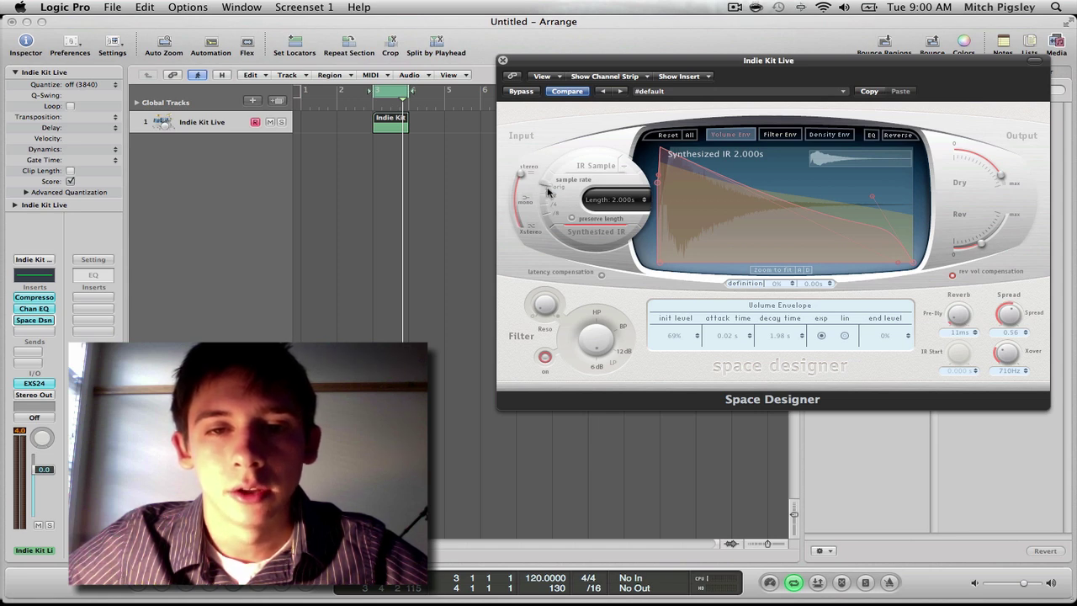
mouse_move(548, 192)
left_mouse_down()
mouse_move(545, 219)
mouse_move(539, 184)
mouse_move(545, 216)
left_mouse_up()
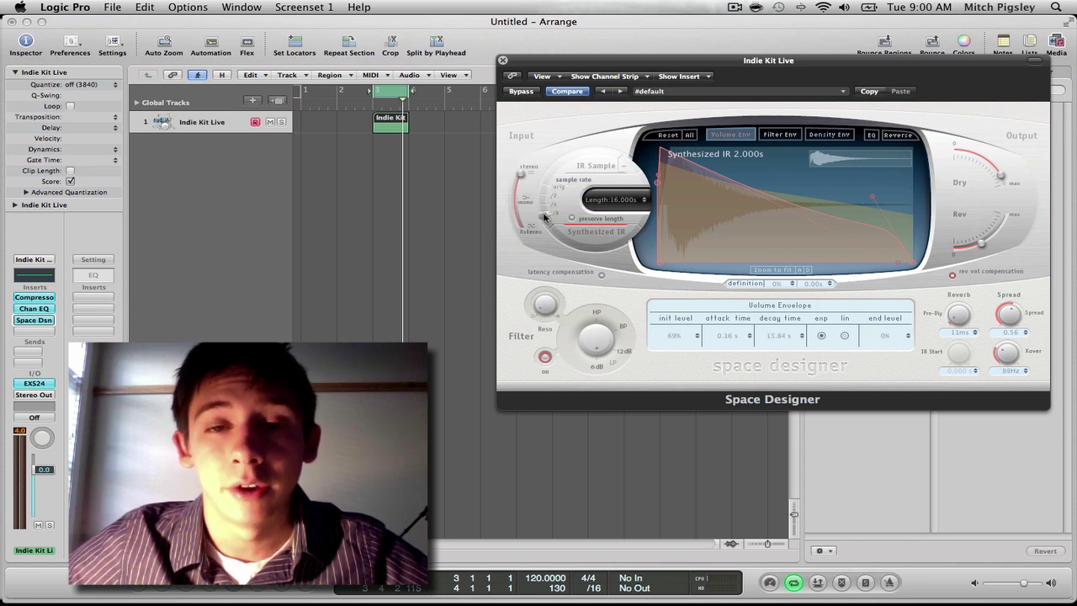
left_click_drag(545, 217, 549, 171)
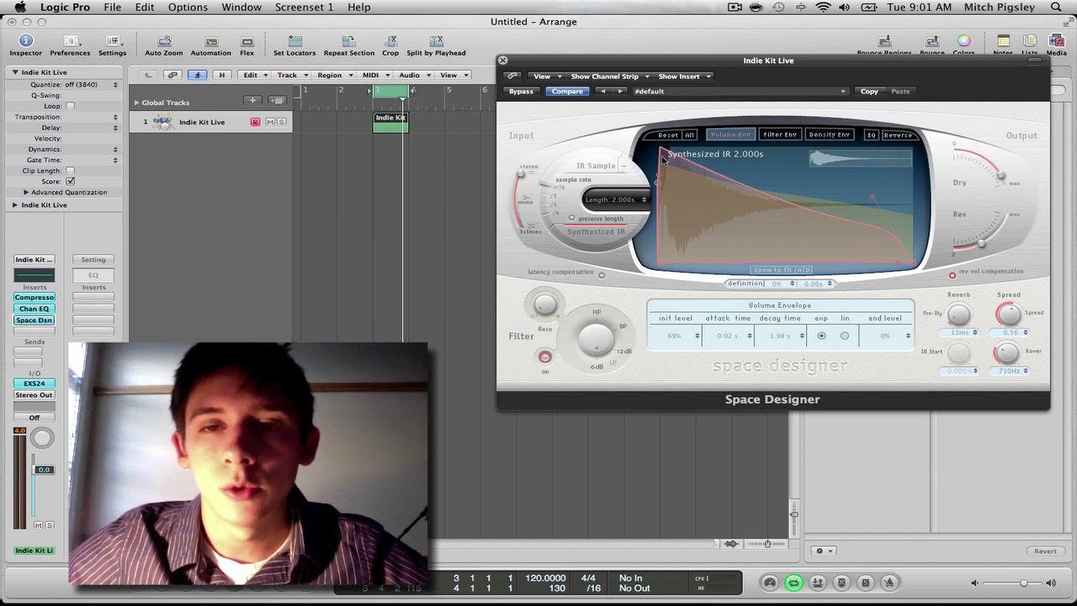
Shape the volume envelope to a 52% initial level, 0.41 s attack and 1.59 s decay
left_click_drag(664, 267, 698, 267)
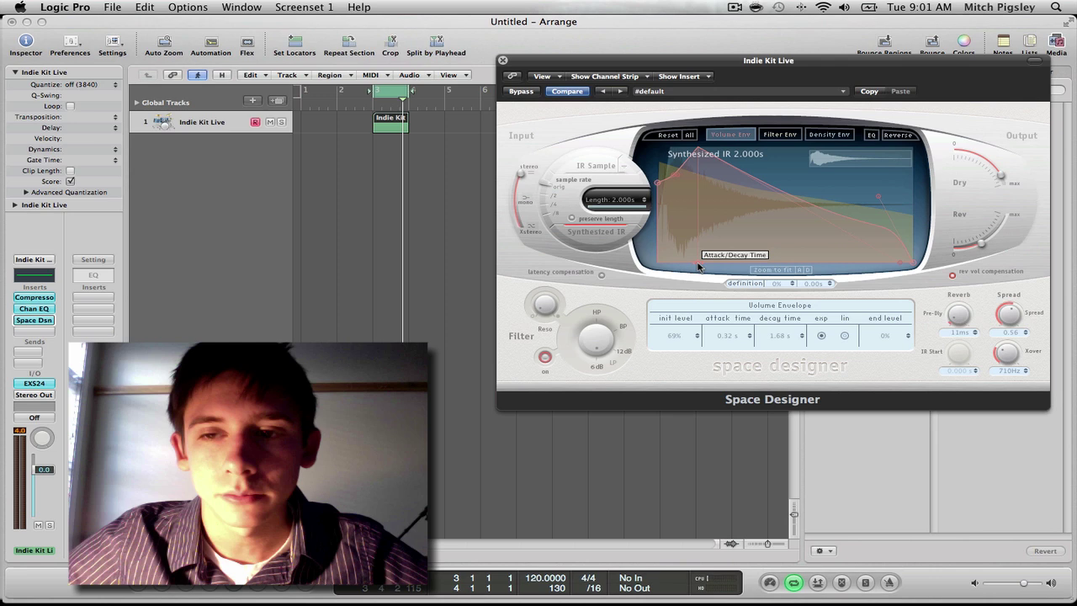
mouse_move(917, 266)
left_mouse_down()
mouse_move(881, 265)
mouse_move(860, 247)
left_mouse_up()
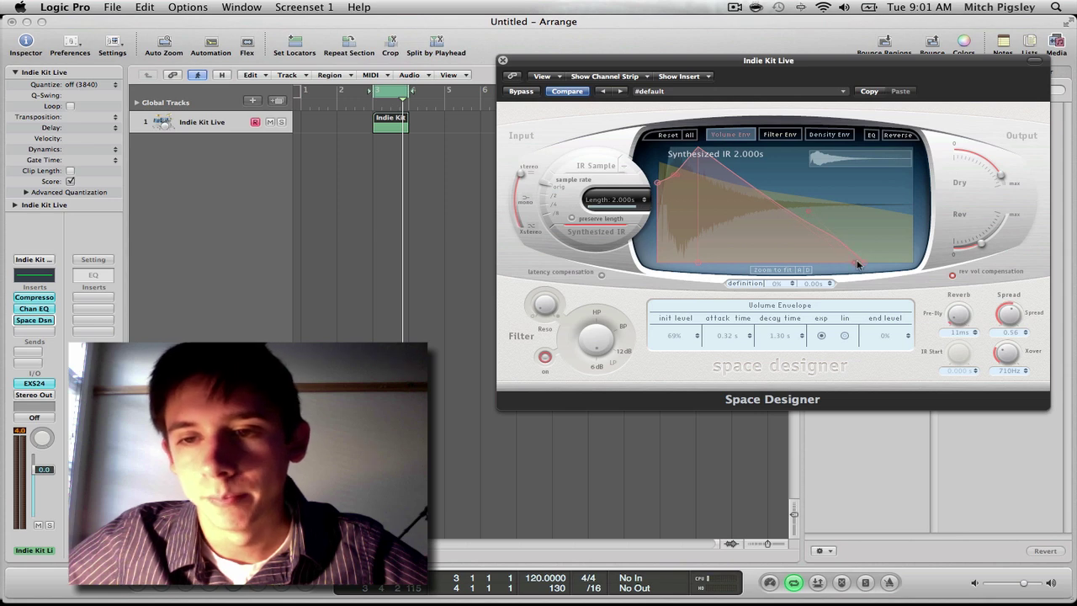
left_click_drag(860, 259, 915, 262)
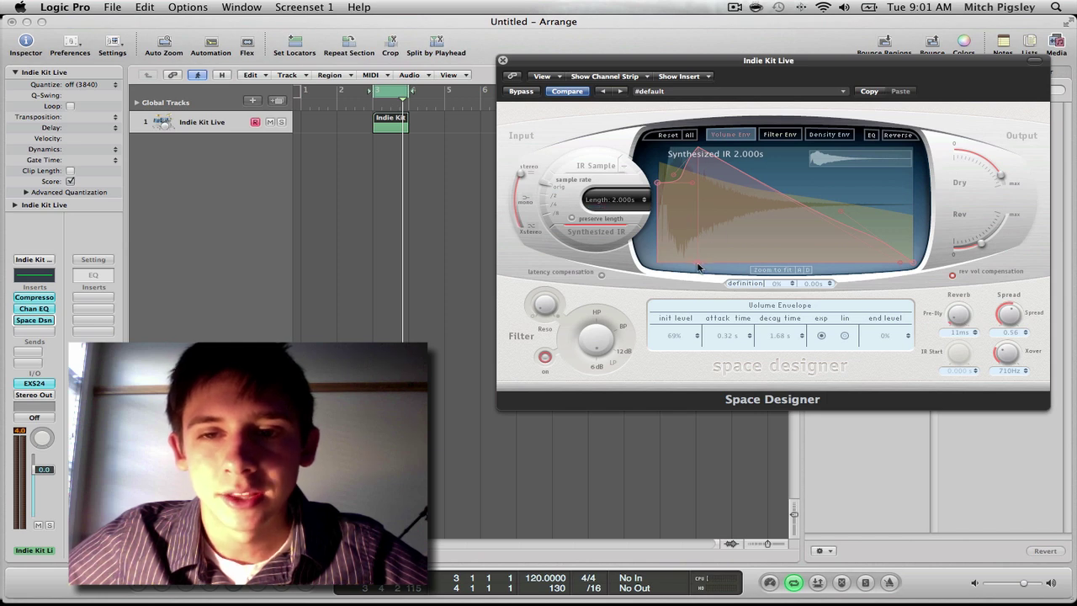
left_click_drag(697, 267, 711, 267)
left_click_drag(657, 183, 663, 211)
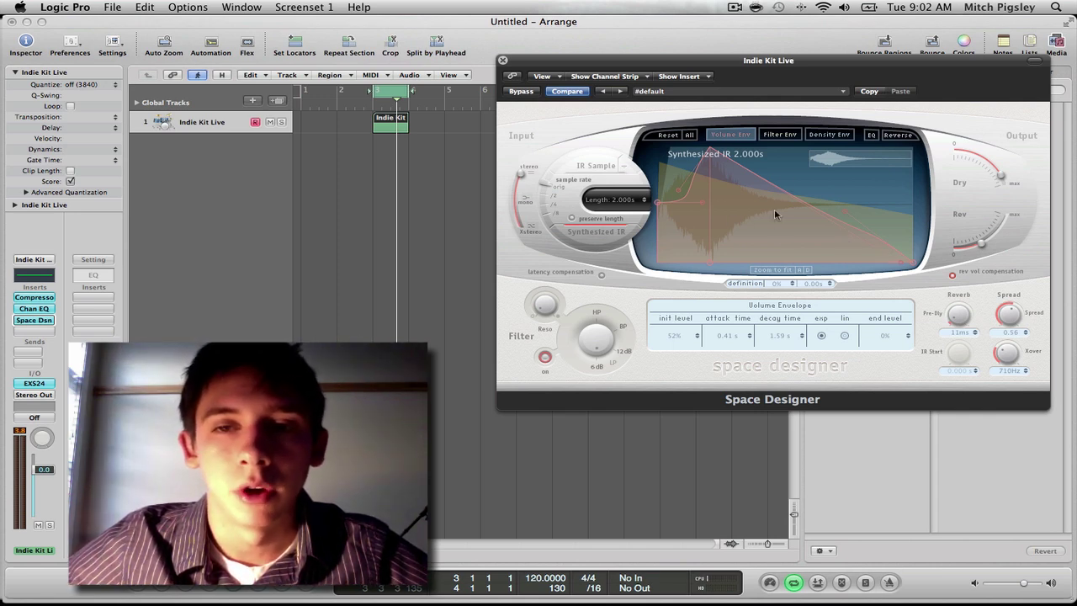
Edit the filter envelope to a 0.00 s attack, 7096 Hz break level and 1.96 s decay
left_click(784, 135)
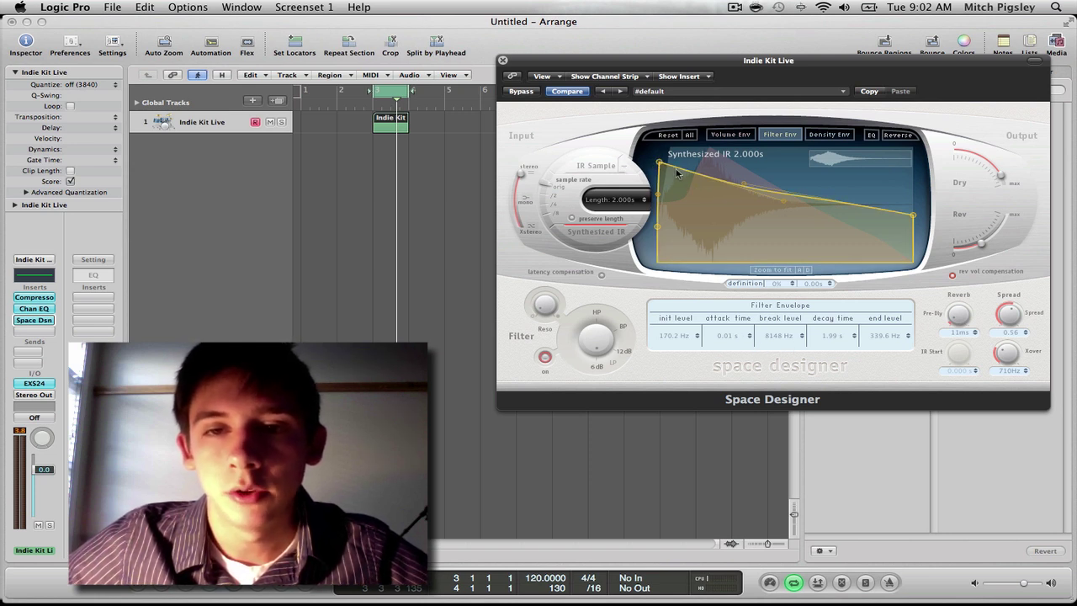
mouse_move(660, 164)
left_mouse_down()
mouse_move(685, 153)
mouse_move(701, 168)
left_mouse_up()
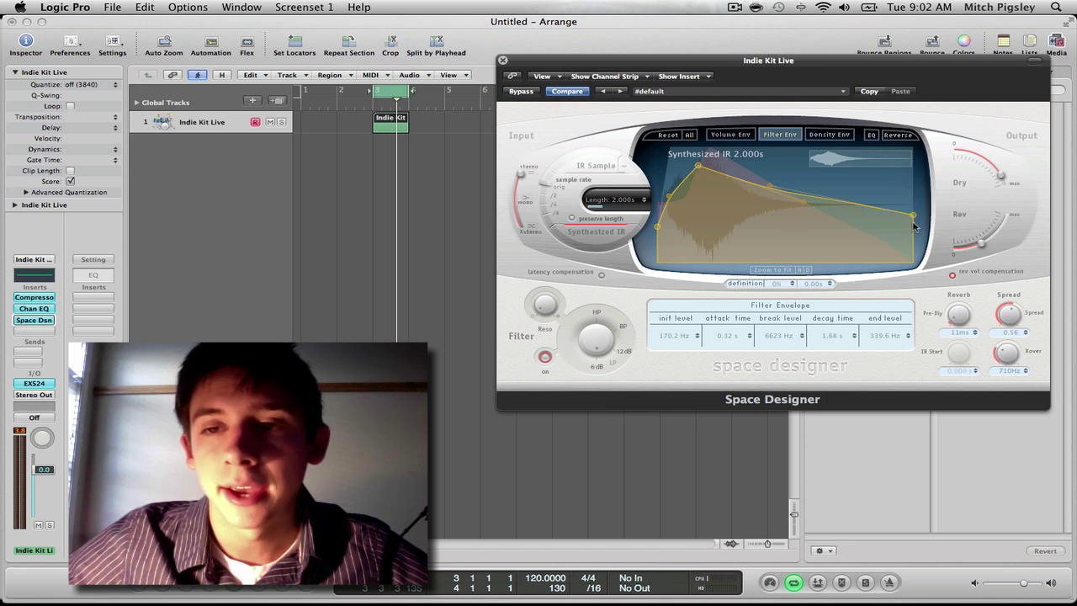
mouse_move(914, 217)
left_mouse_down()
mouse_move(886, 238)
mouse_move(907, 225)
left_mouse_up()
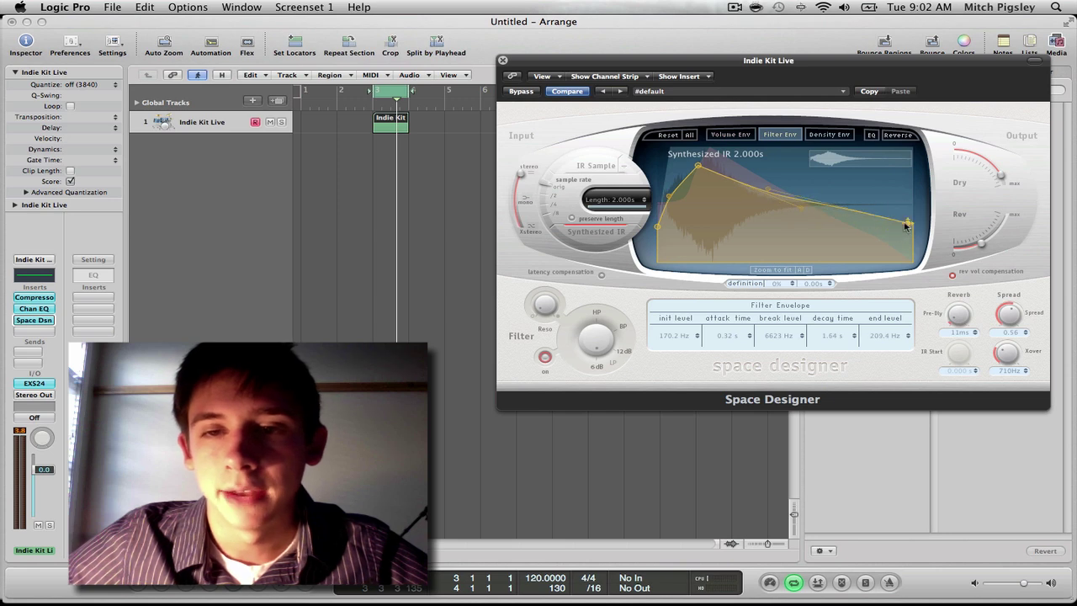
left_click_drag(700, 168, 637, 180)
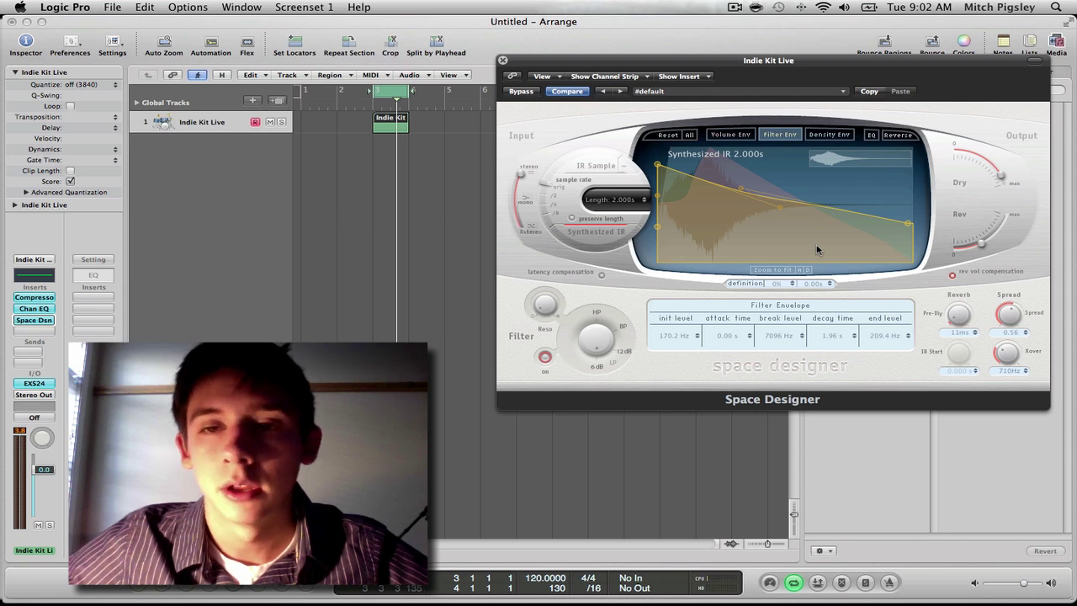
Glance at the Density Env display, then return to the Volume Env display
left_click(820, 135)
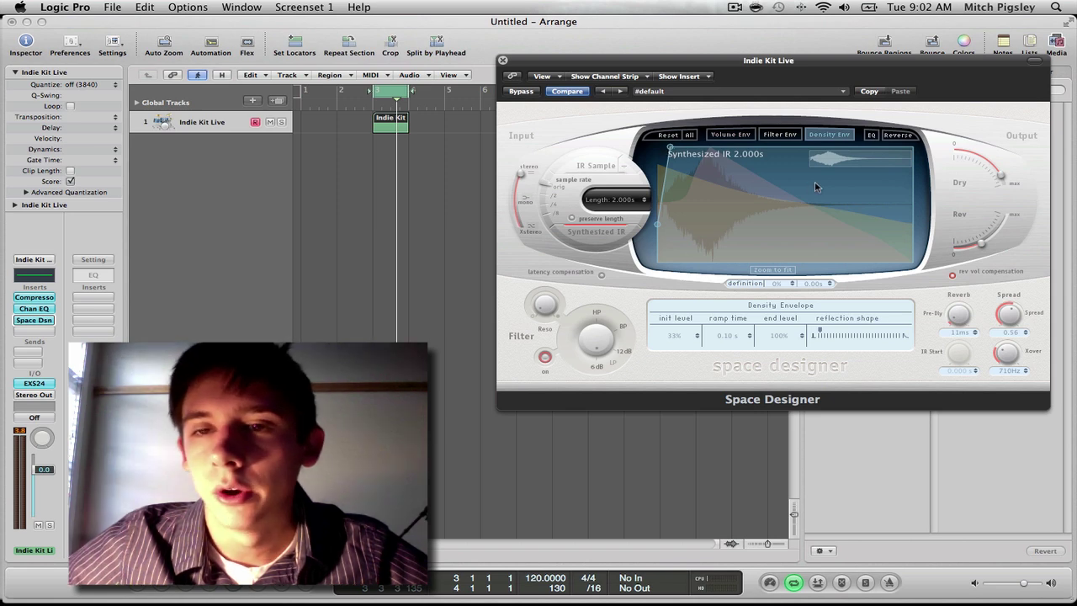
left_click(730, 134)
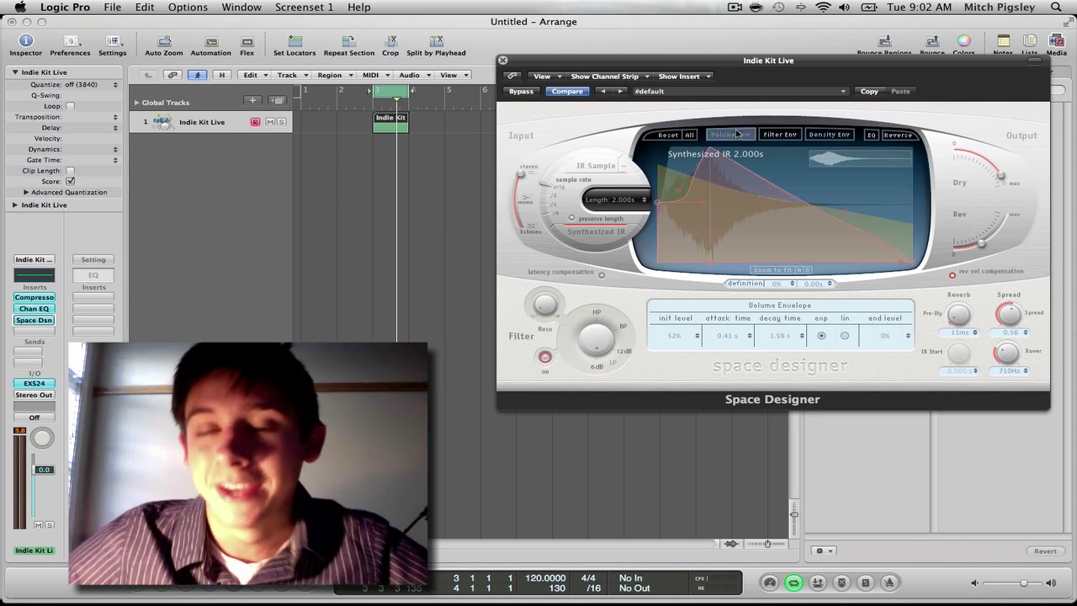
left_click(871, 135)
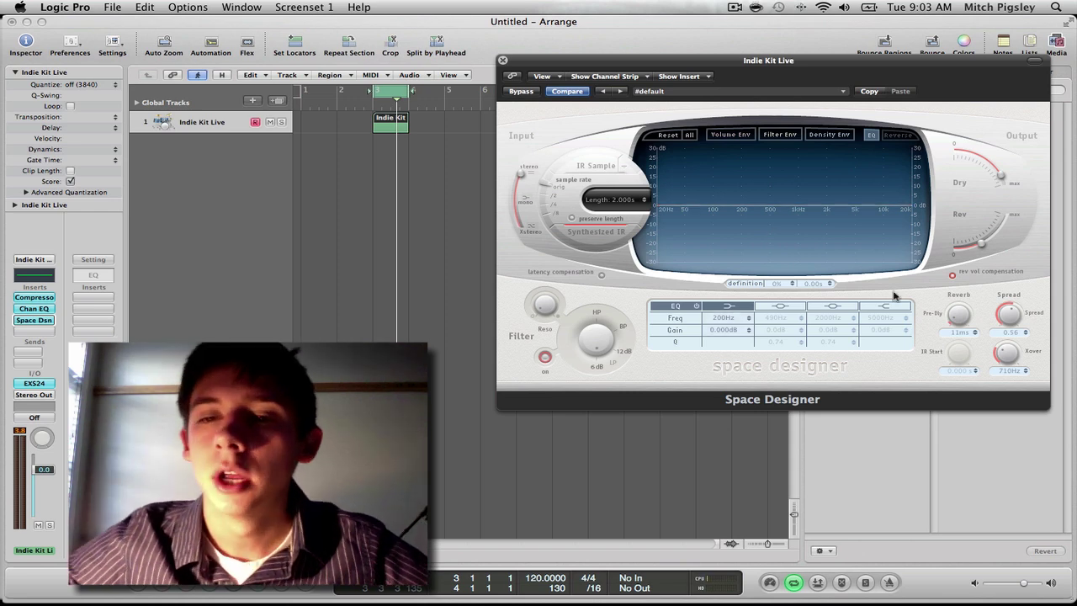
left_click(833, 308)
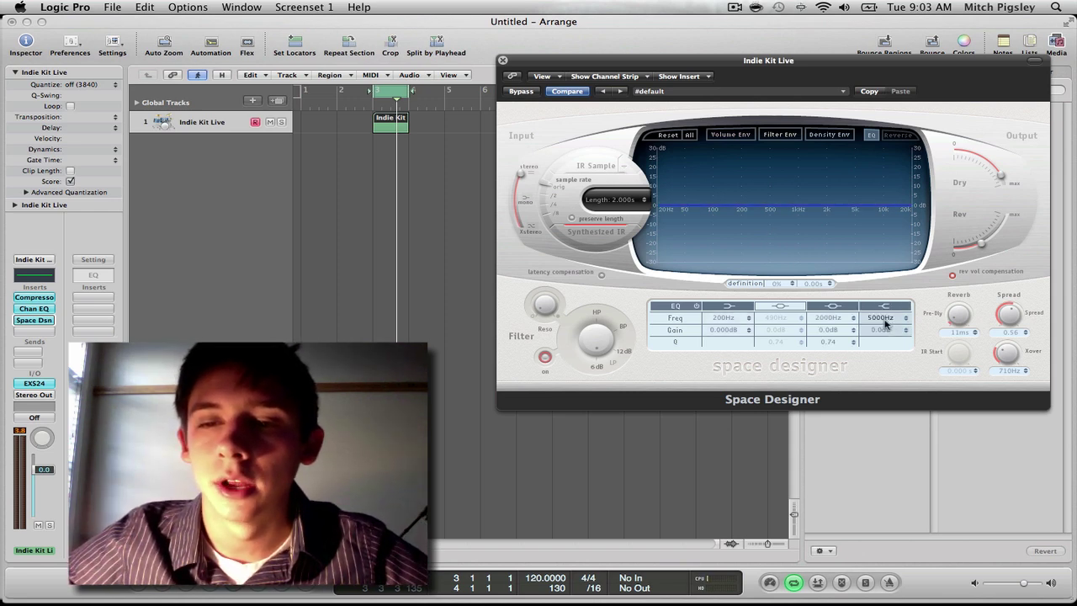
mouse_move(885, 340)
left_mouse_down()
mouse_move(885, 323)
mouse_move(888, 342)
left_mouse_up()
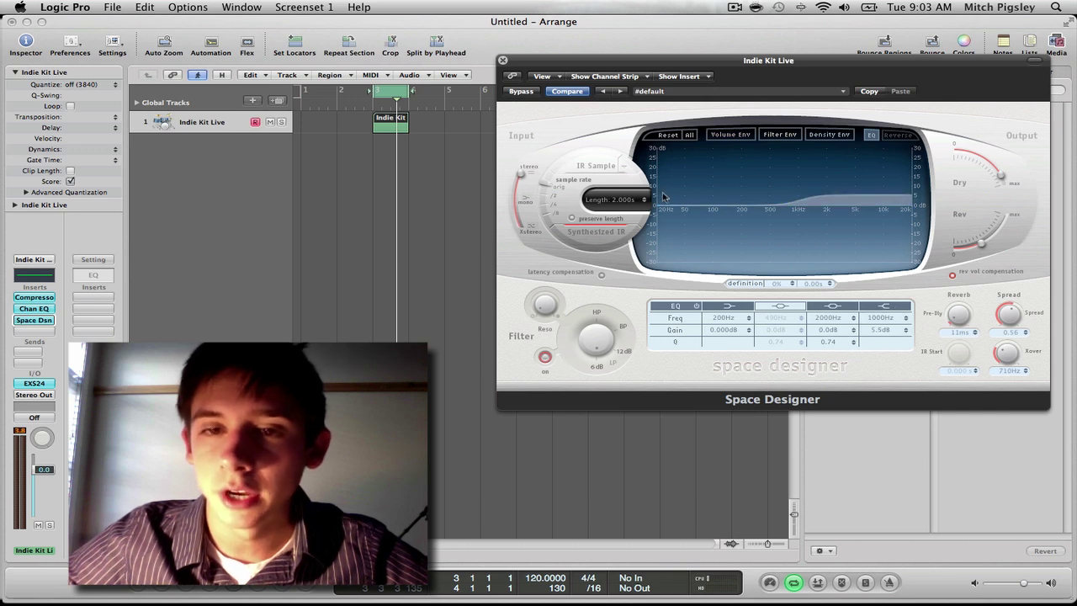
left_click(663, 139)
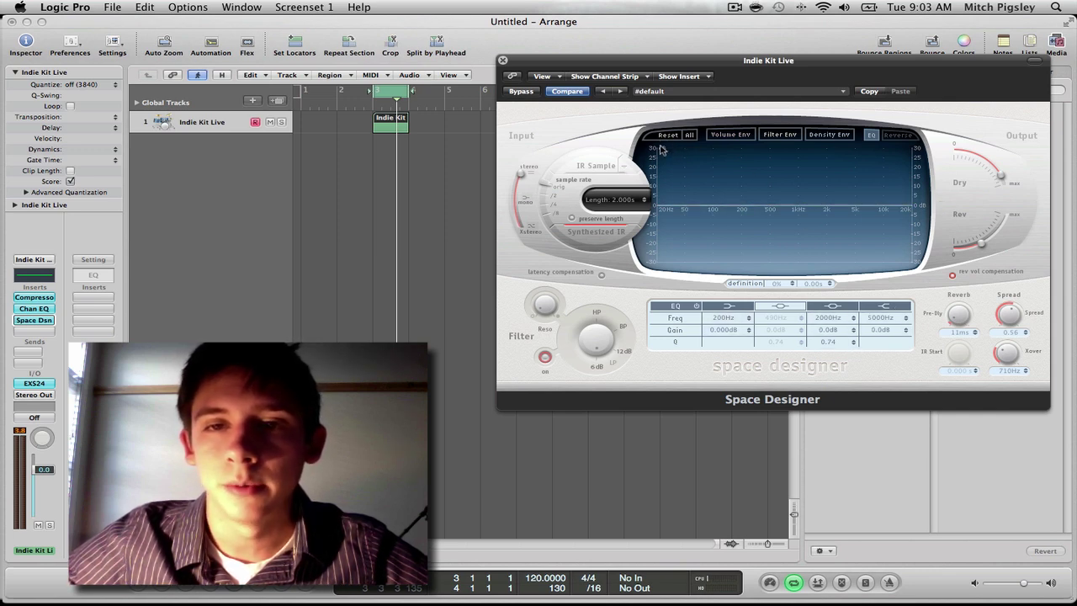
left_click(729, 134)
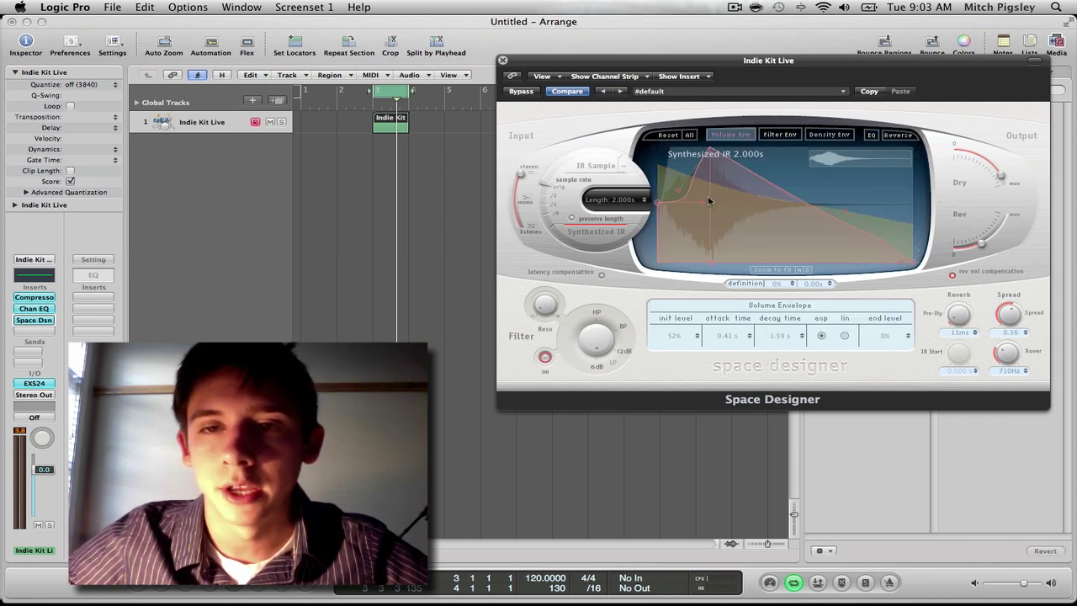
left_click(872, 134)
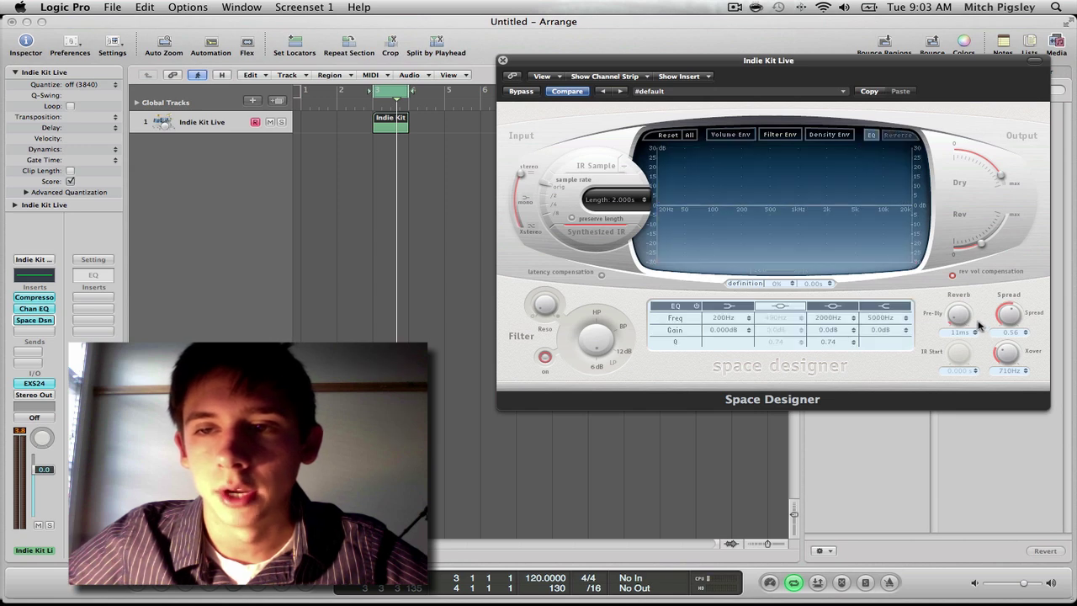
Return to the volume envelope and leave Reverse on so the response builds to a final peak
left_click(725, 137)
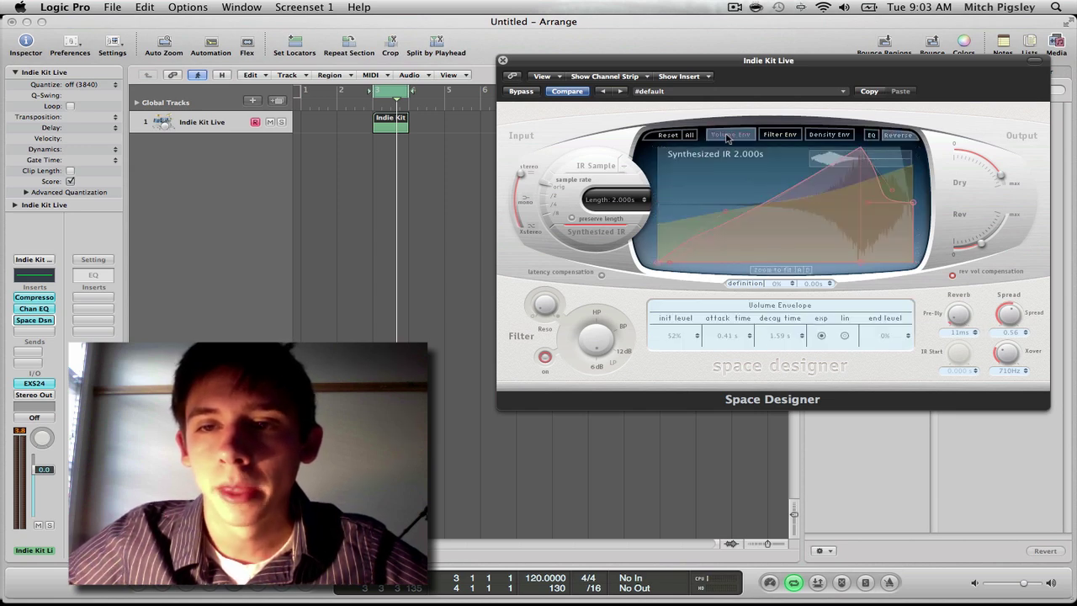
left_click(899, 136)
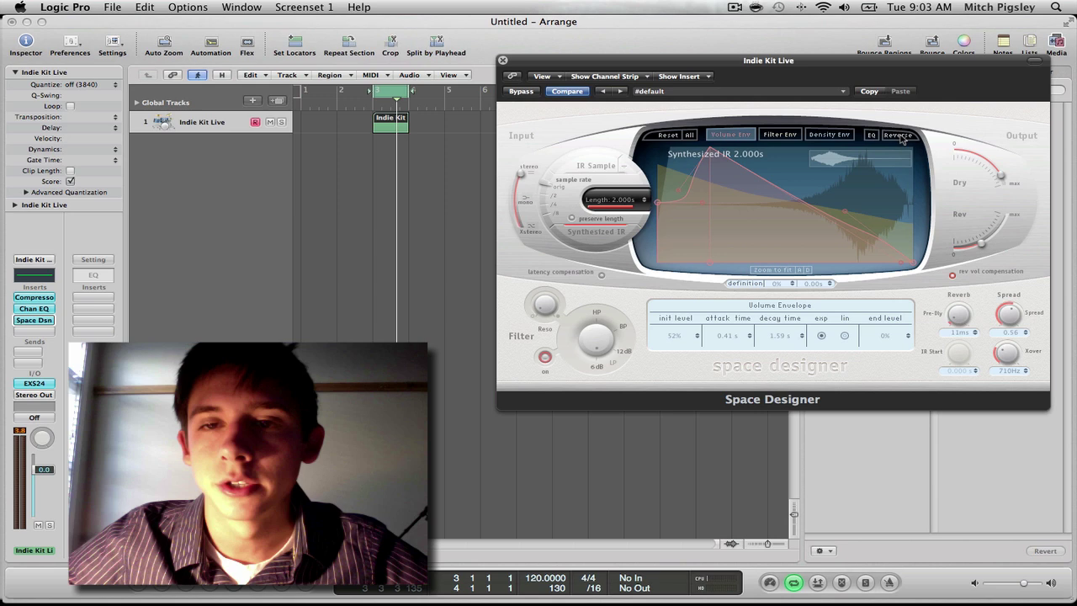
left_click(898, 135)
left_click(898, 135)
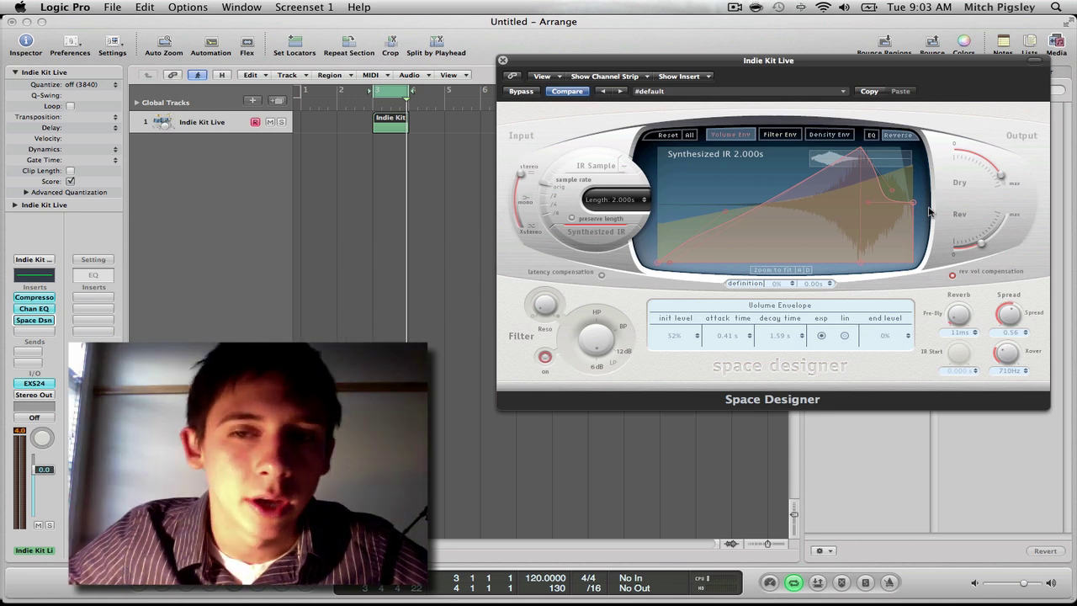
Turn Reverse off, then lower the Dry output level to minimum and bring it back up
left_click(901, 135)
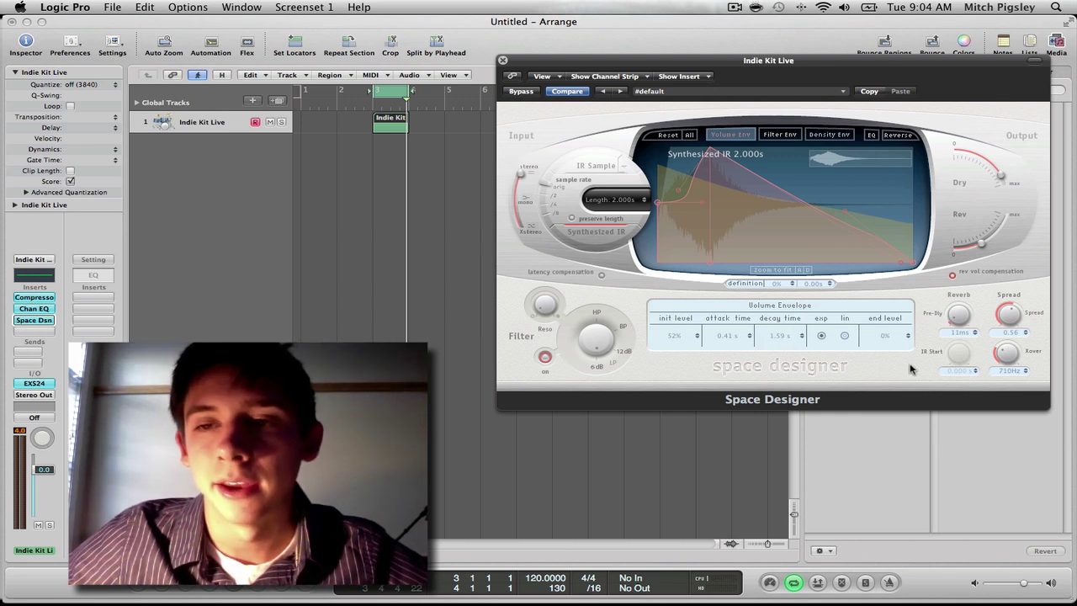
mouse_move(1003, 180)
left_mouse_down()
mouse_move(983, 229)
mouse_move(989, 242)
left_mouse_up()
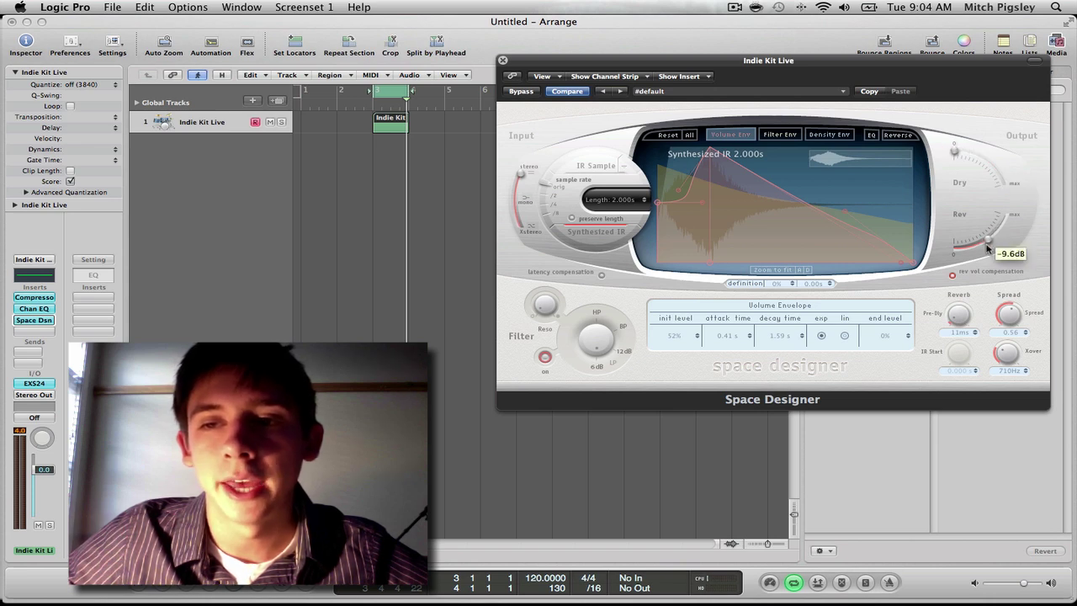
mouse_move(954, 155)
left_mouse_down()
mouse_move(993, 169)
mouse_move(995, 181)
left_mouse_up()
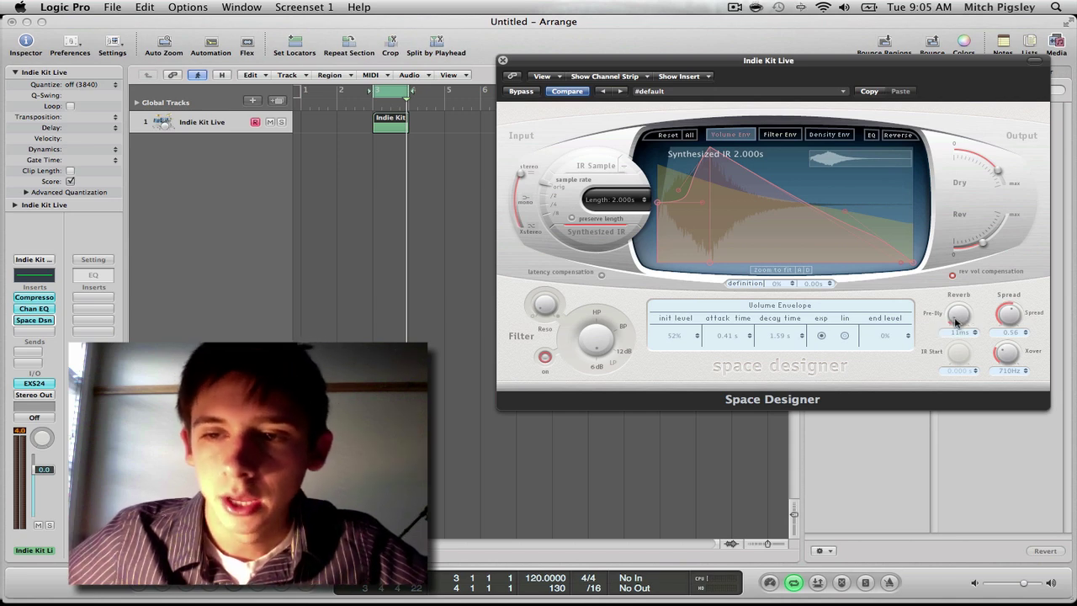
Raise the Pre-Dly knob from 11 ms to about 119 ms
mouse_move(956, 322)
left_mouse_down()
mouse_move(978, 249)
mouse_move(980, 320)
left_mouse_up()
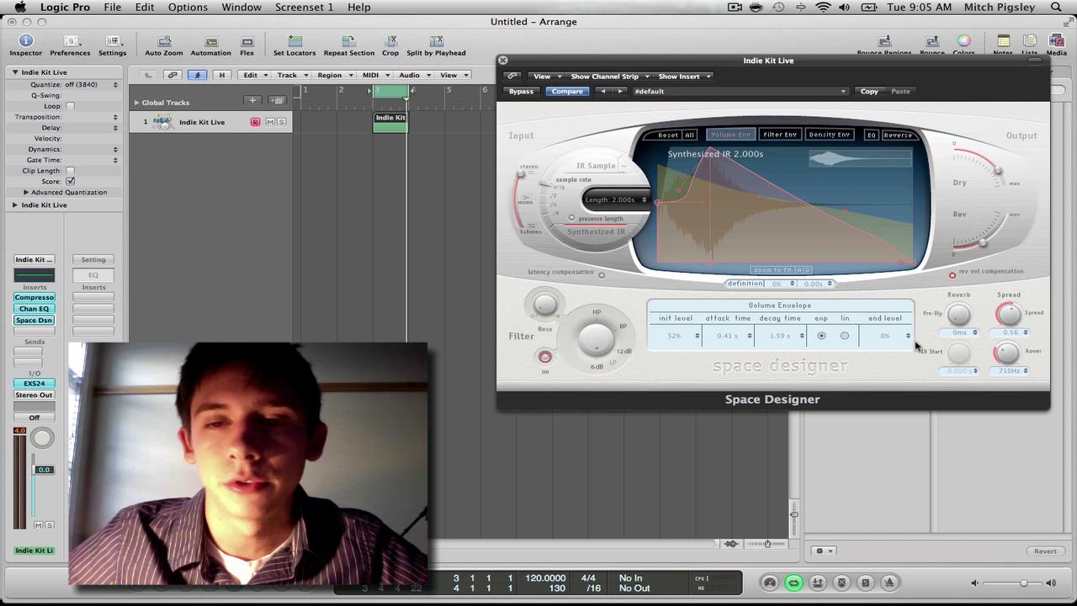
left_click_drag(959, 318, 963, 261)
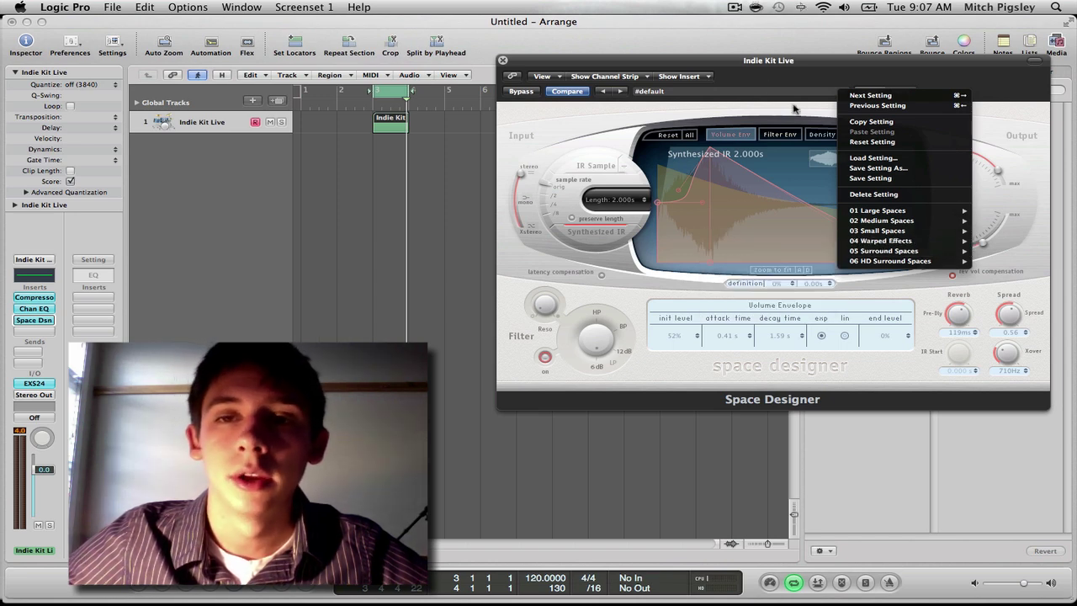
Dismiss the preset list keeping #default, and move the Space Designer window up and left
left_click(876, 84)
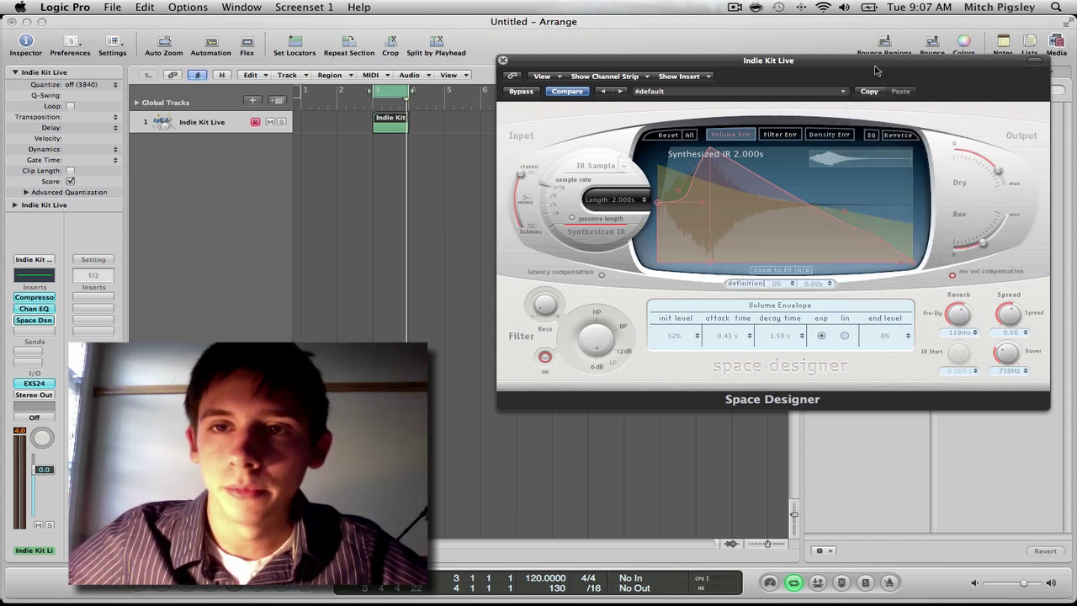
left_click_drag(832, 61, 804, 24)
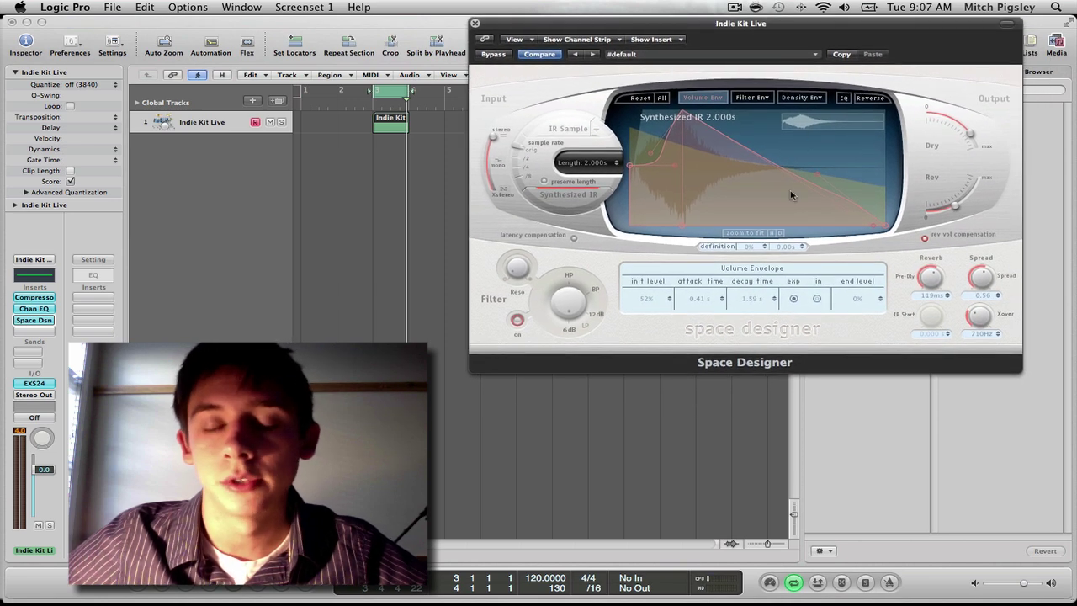